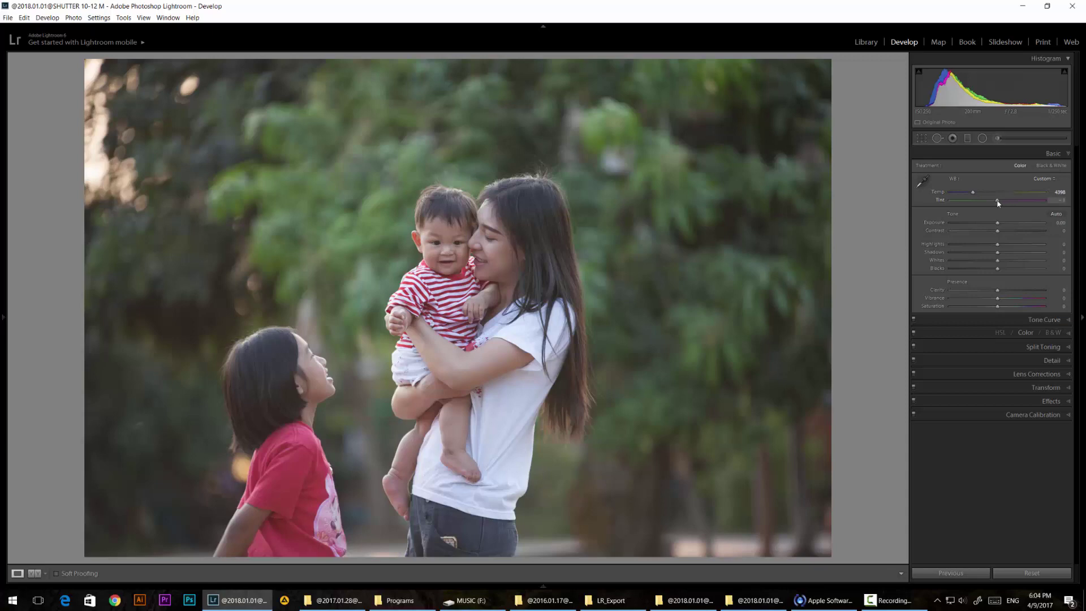
Set tint +9, exposure +0.48, contrast +10, highlights −48, shadows −13, whites −3, blacks −57, clarity +10, vibrance +27 and saturation −18.
left_click_drag(998, 202, 1000, 202)
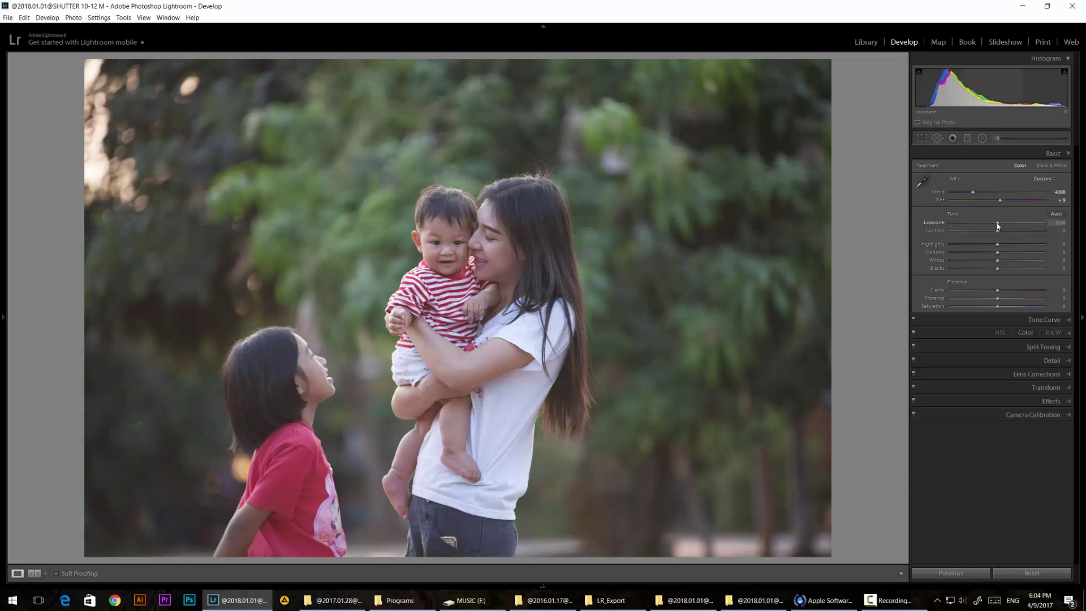
left_click_drag(997, 223, 995, 265)
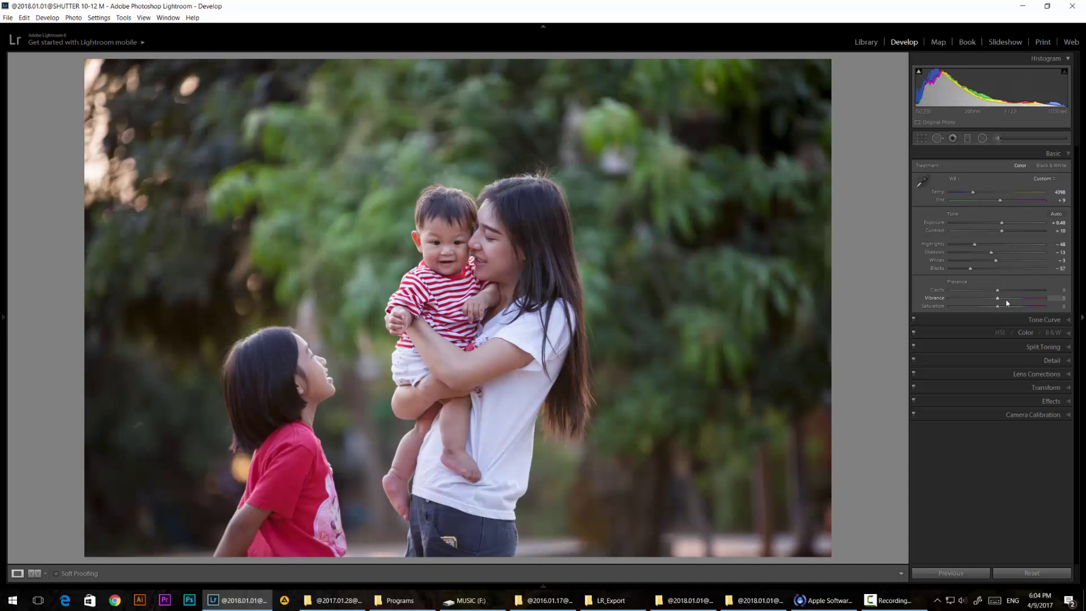
left_click_drag(997, 297, 1006, 298)
mouse_move(998, 290)
left_mouse_down()
mouse_move(996, 308)
mouse_move(984, 308)
mouse_move(1011, 301)
mouse_move(989, 309)
left_mouse_up()
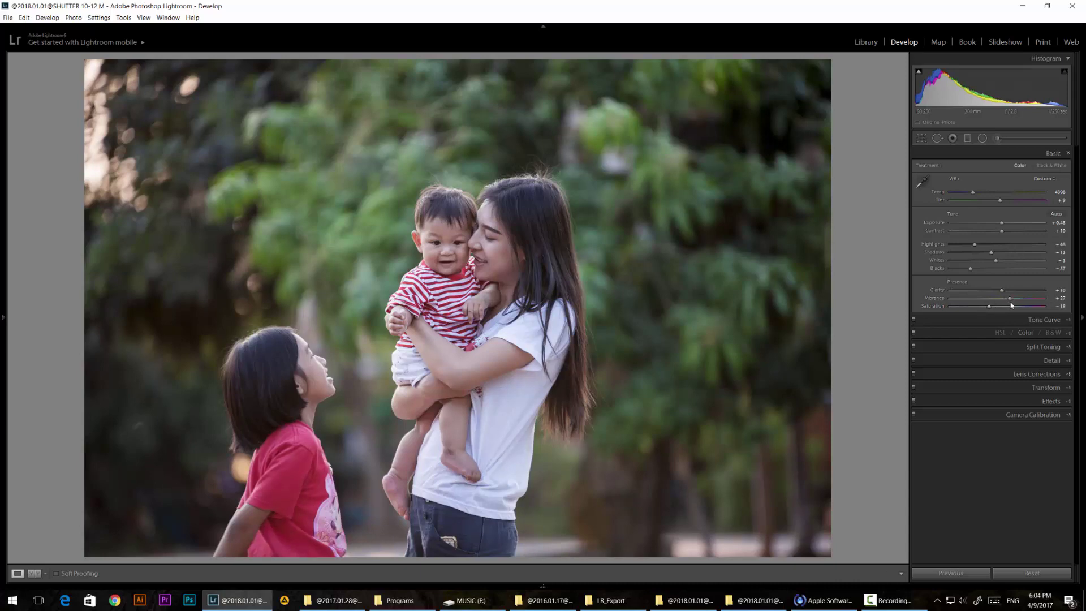
Shape the RGB point curve into a custom contrast curve with several points, pulling the shadows down and slightly lifting the highlights.
left_click(1063, 321)
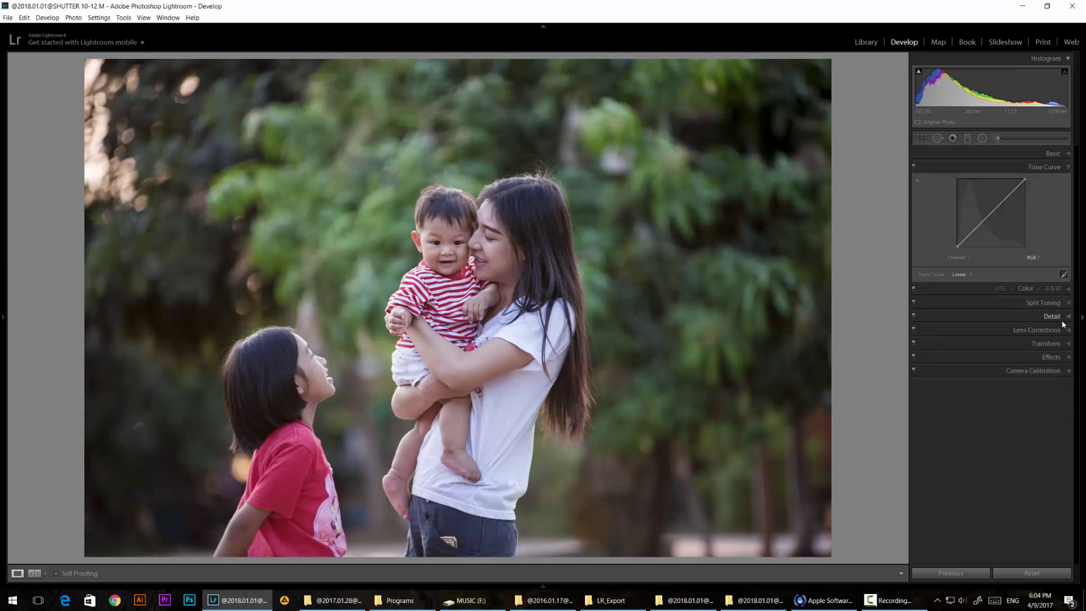
left_click(969, 235)
left_click(979, 225)
left_click(995, 209)
left_click_drag(1009, 197, 1007, 194)
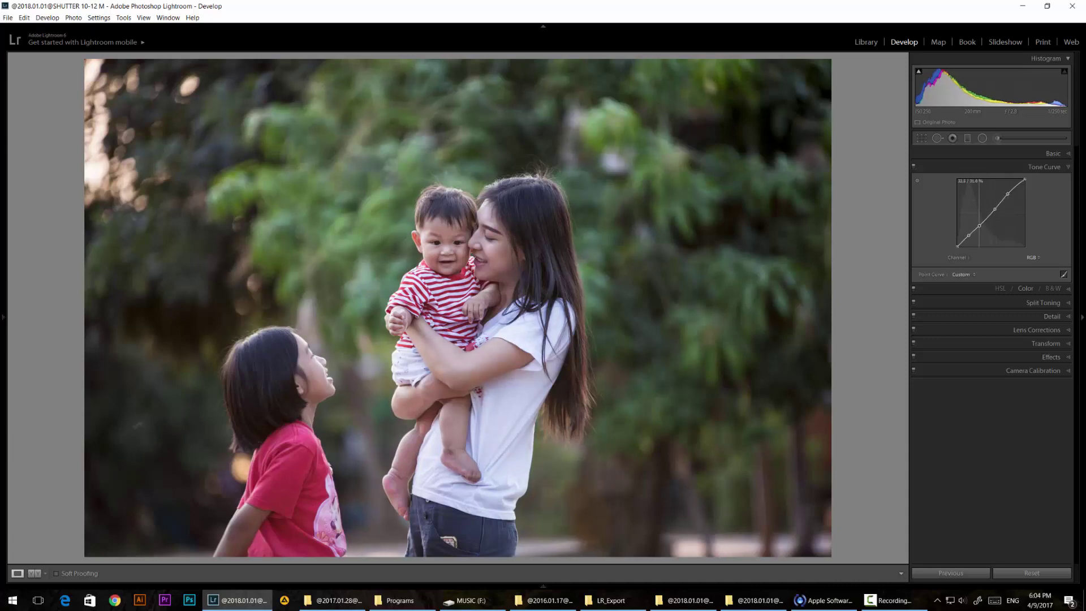
mouse_move(969, 235)
left_mouse_down()
mouse_move(958, 251)
mouse_move(980, 227)
left_mouse_up()
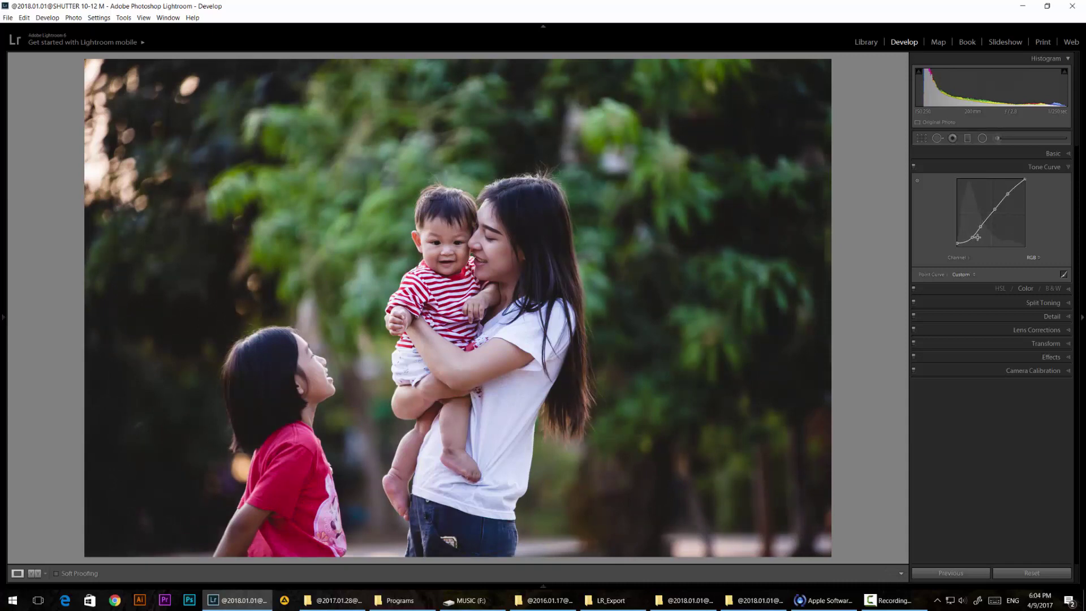
Apply Split Toning by adjusting the highlight and shadow colour settings.
left_click(1069, 304)
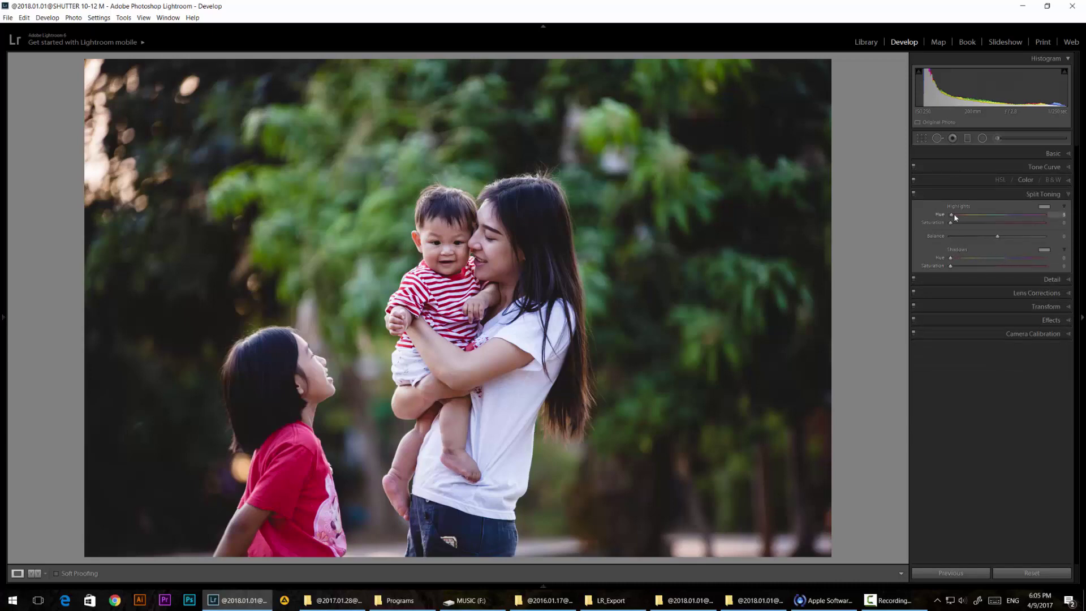
left_click_drag(951, 214, 983, 259)
left_click_drag(1004, 263, 963, 270)
Lower the saturation to −19 and set luminance noise reduction to 25.
left_click(1051, 153)
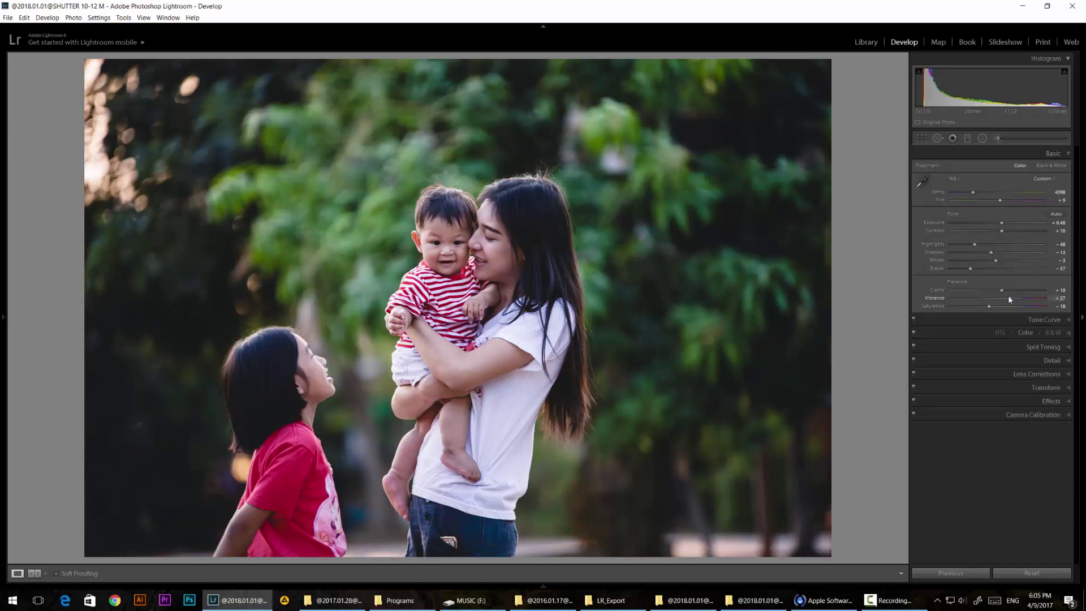
left_click_drag(989, 306, 987, 306)
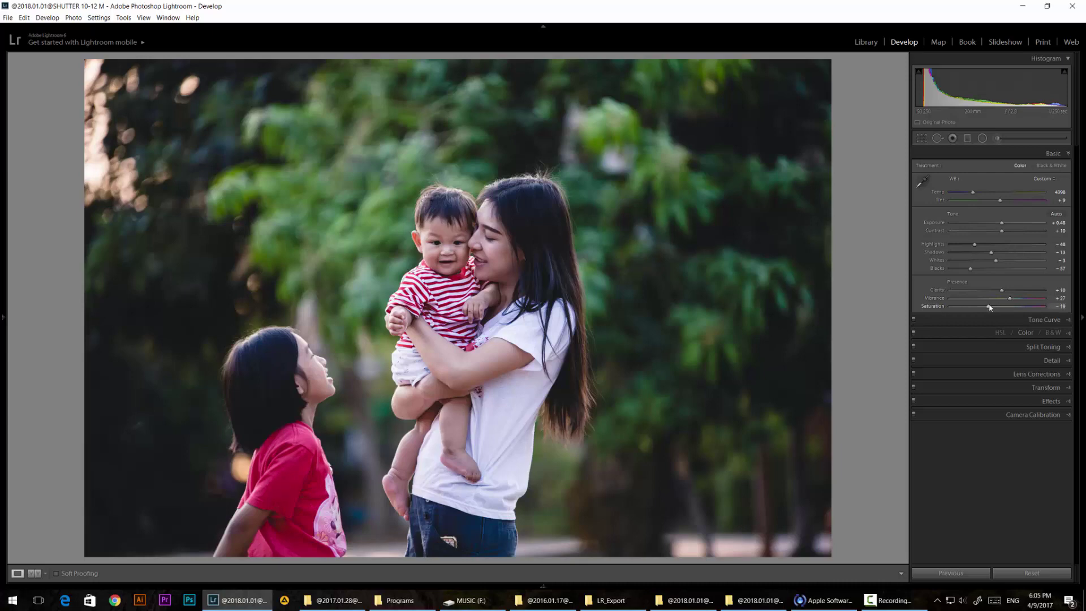
left_click(1058, 360)
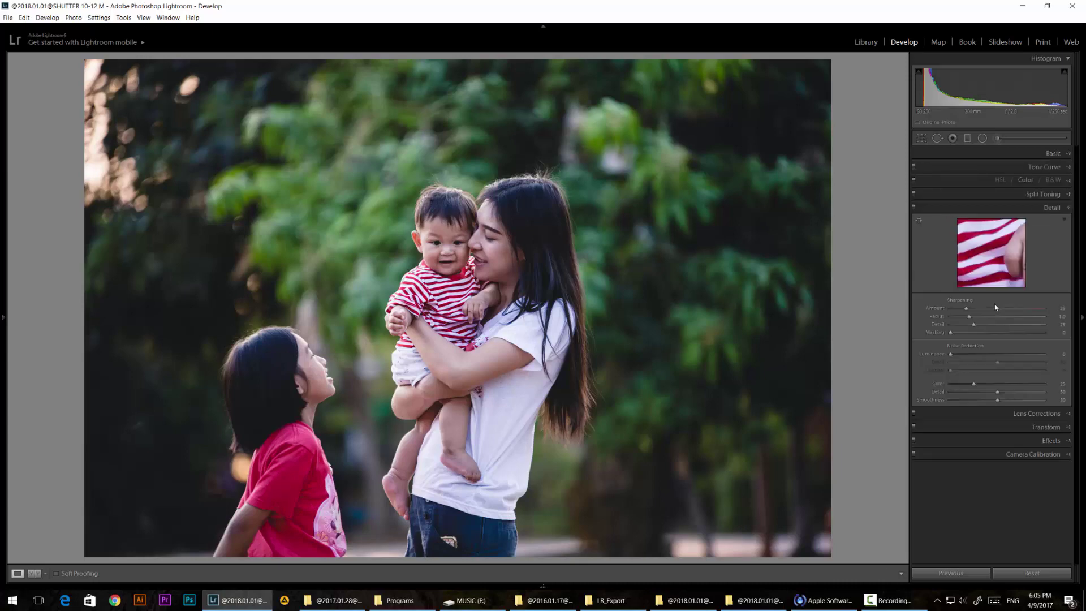
left_click_drag(950, 354, 967, 360)
Change the camera calibration profile to Camera Portrait.
left_click(1069, 454)
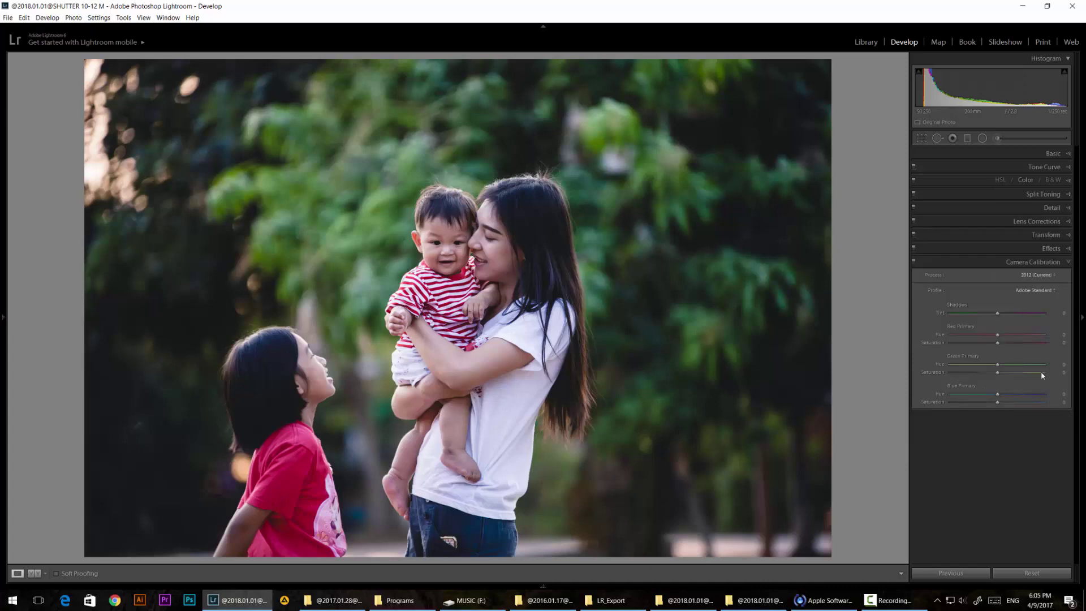
left_click(1034, 290)
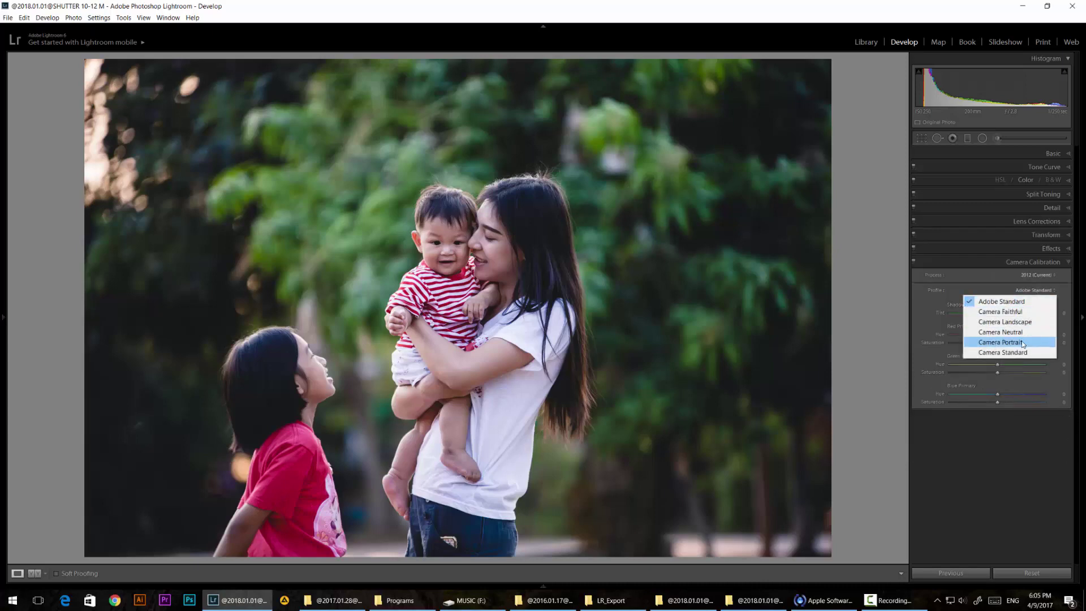
left_click(1023, 343)
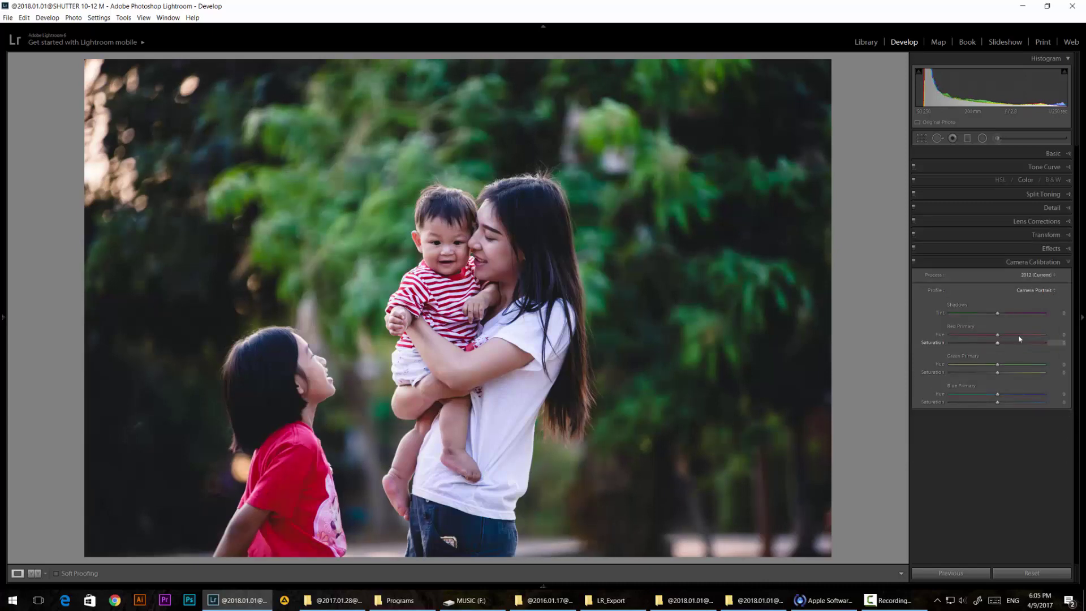
Calibrate shadows tint to +10, red hue +10 and saturation +6, green hue +3 and saturation +29, raise blue hue and lower blue saturation.
left_click_drag(998, 313, 1000, 314)
left_click_drag(997, 335, 1003, 335)
left_click_drag(998, 343, 1000, 344)
left_click_drag(999, 367, 999, 369)
left_click_drag(1002, 374, 1013, 377)
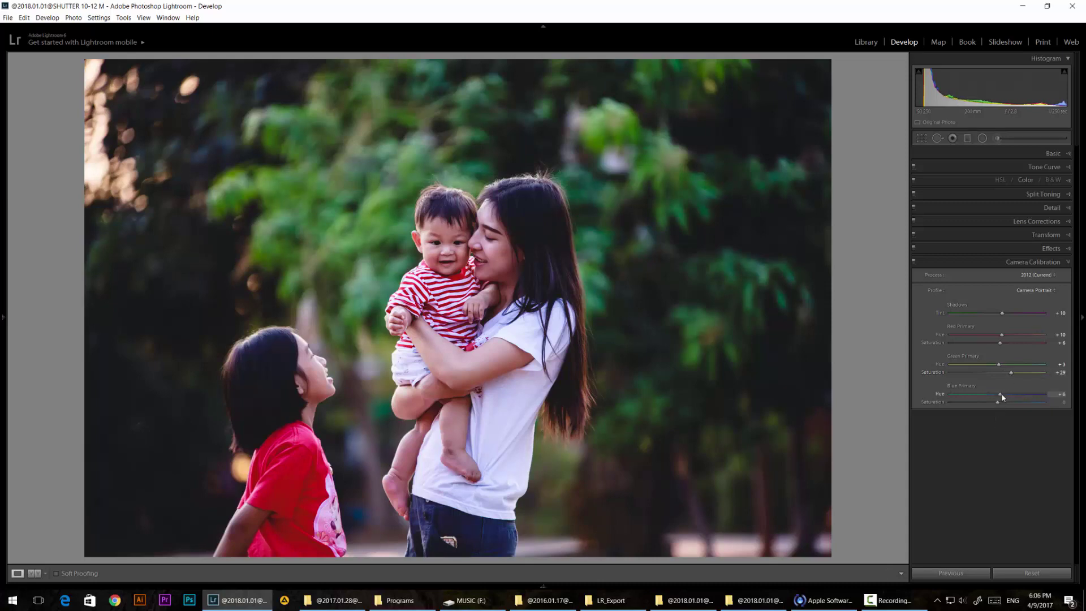
left_click_drag(997, 402, 992, 406)
Shift the green colour's hue to +93 and strongly reduce its saturation and luminance.
left_click(1025, 180)
left_click_drag(999, 215, 968, 232)
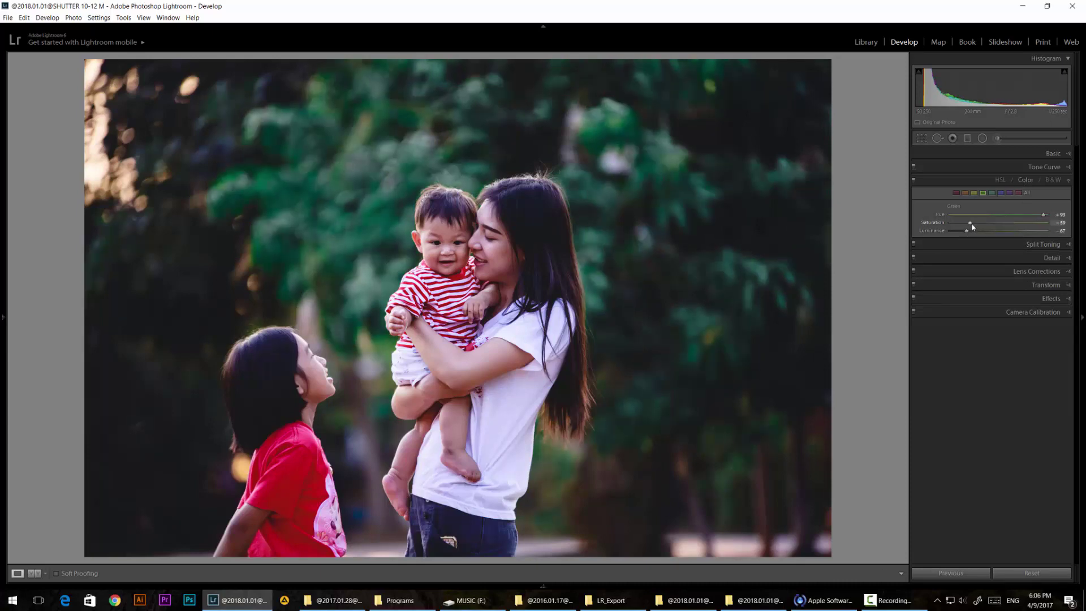
Set vibrance to +20, saturation to −30 and exposure to +0.70, and lower the clarity.
left_click(1052, 153)
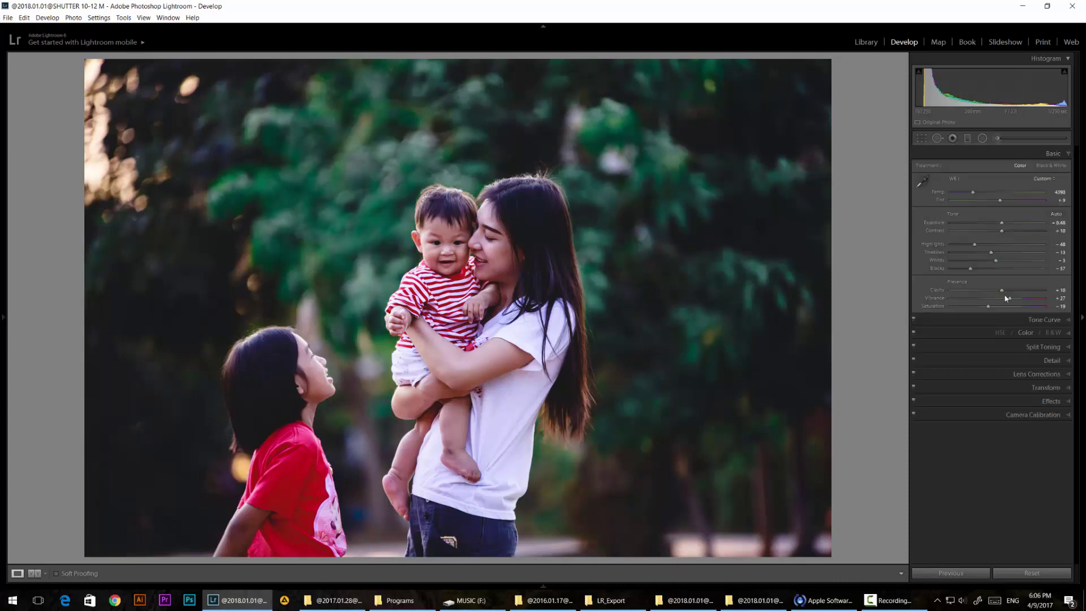
left_click_drag(1009, 300, 983, 309)
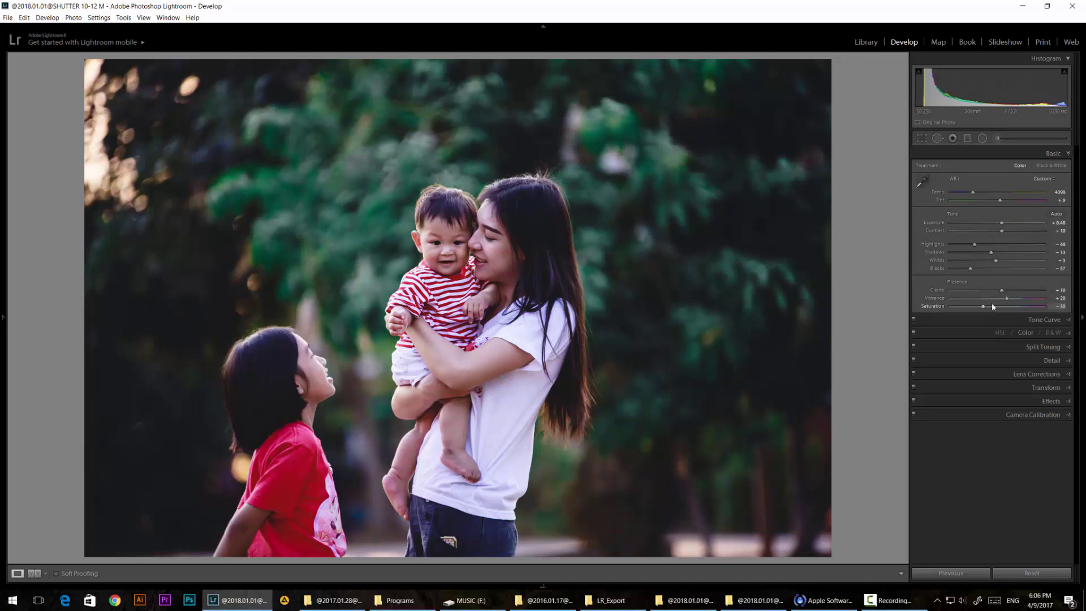
left_click_drag(1001, 224, 1004, 226)
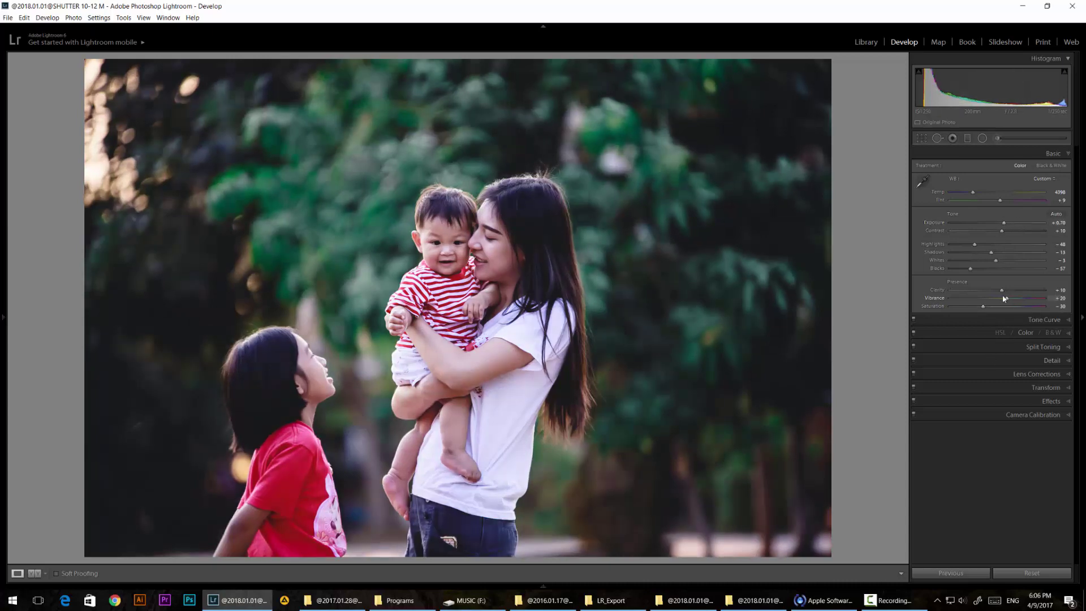
left_click_drag(1001, 290, 995, 291)
left_click(1059, 363)
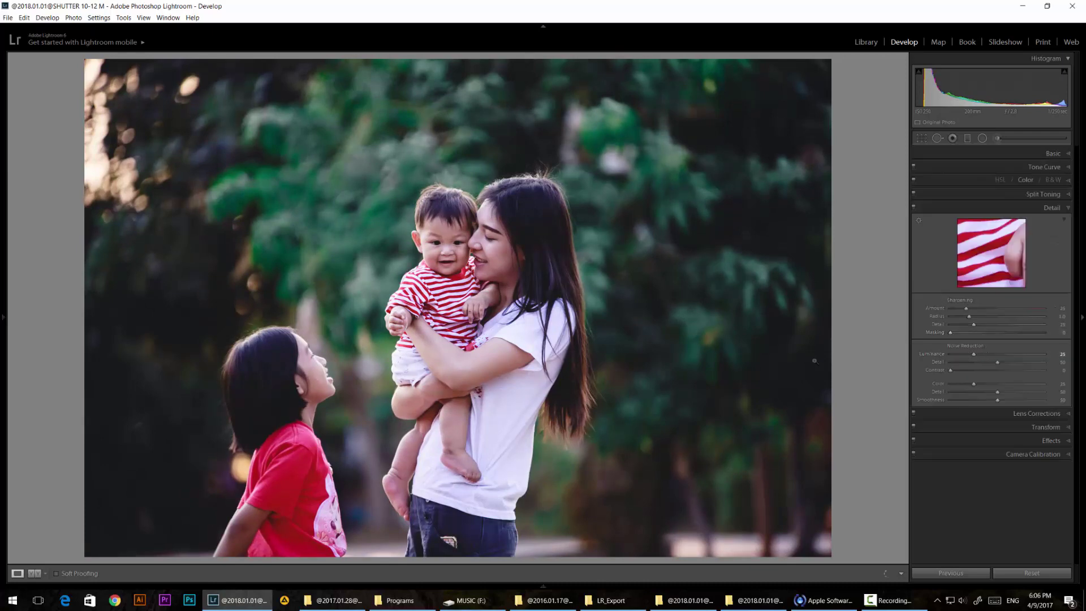
Export the edited photo to the hard drive as a JPG using the second user preset.
left_click(8, 17)
left_click(33, 131)
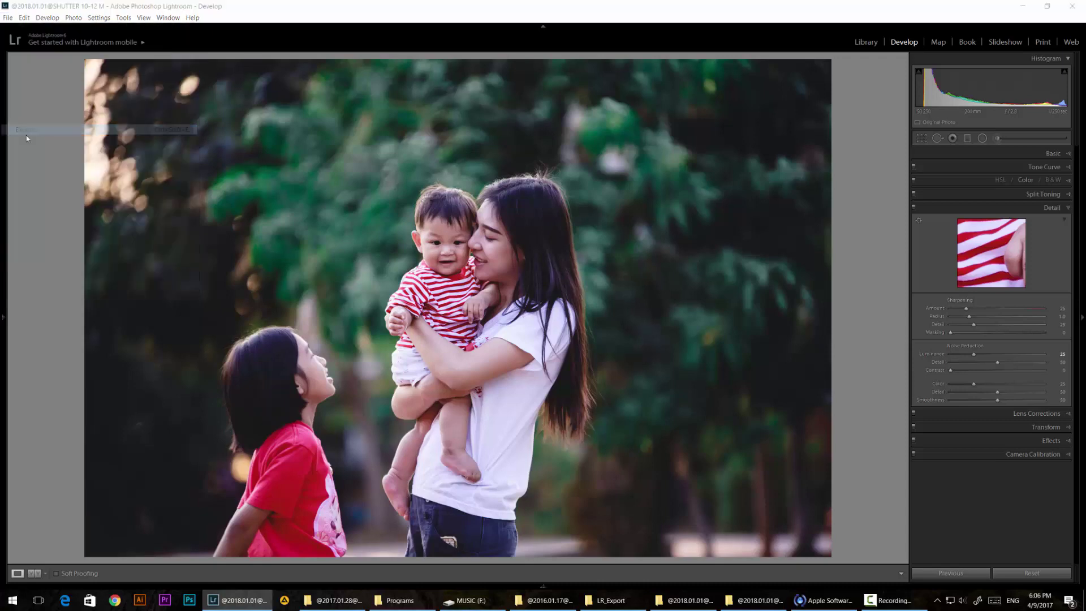
left_click(437, 243)
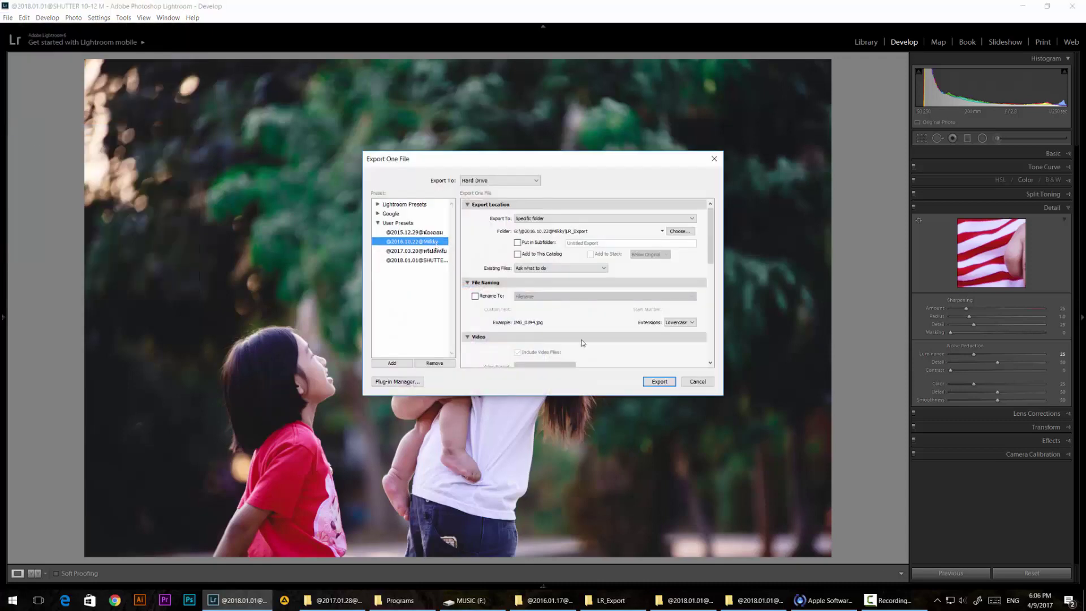
left_click(658, 382)
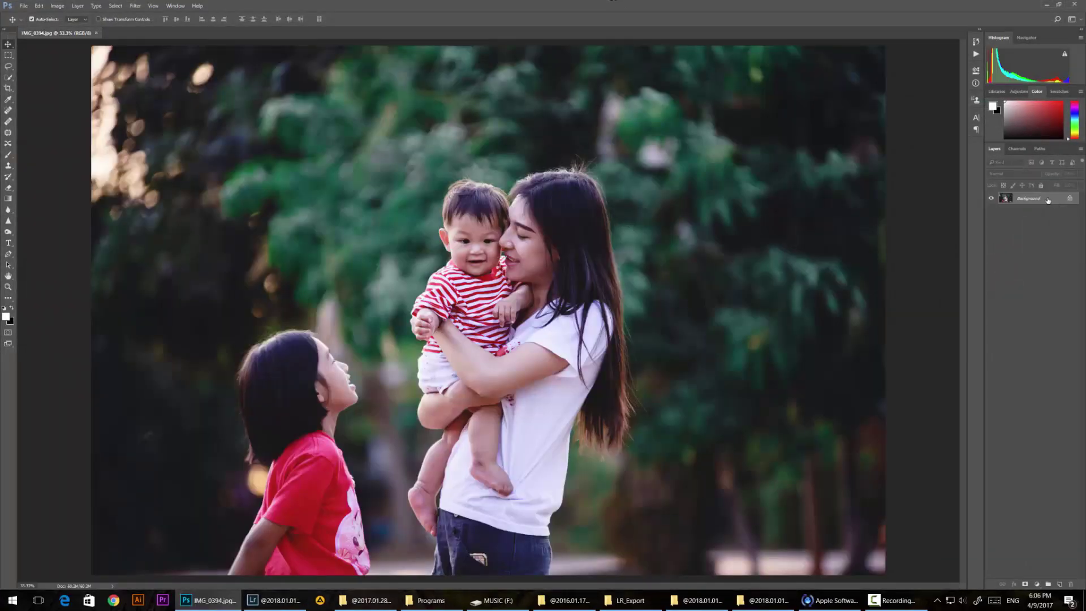
In Photoshop, duplicate the Background layer of IMG_0394.jpg and set the copy to Multiply at 22% opacity.
left_click_drag(1047, 200, 1059, 583)
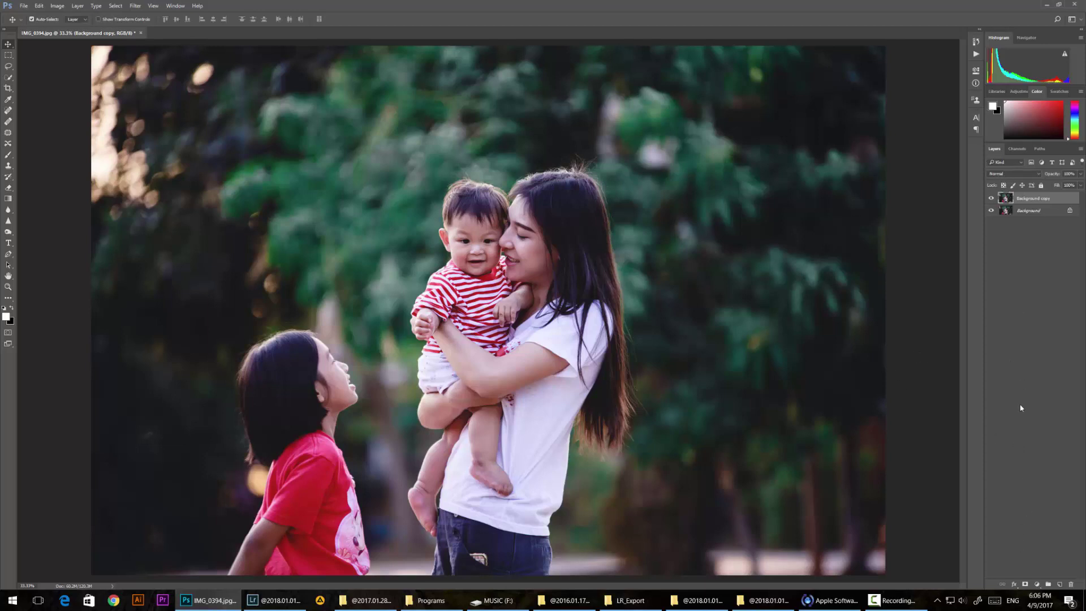
left_click_drag(1082, 176, 1067, 185)
left_click(1027, 175)
left_click(1038, 199)
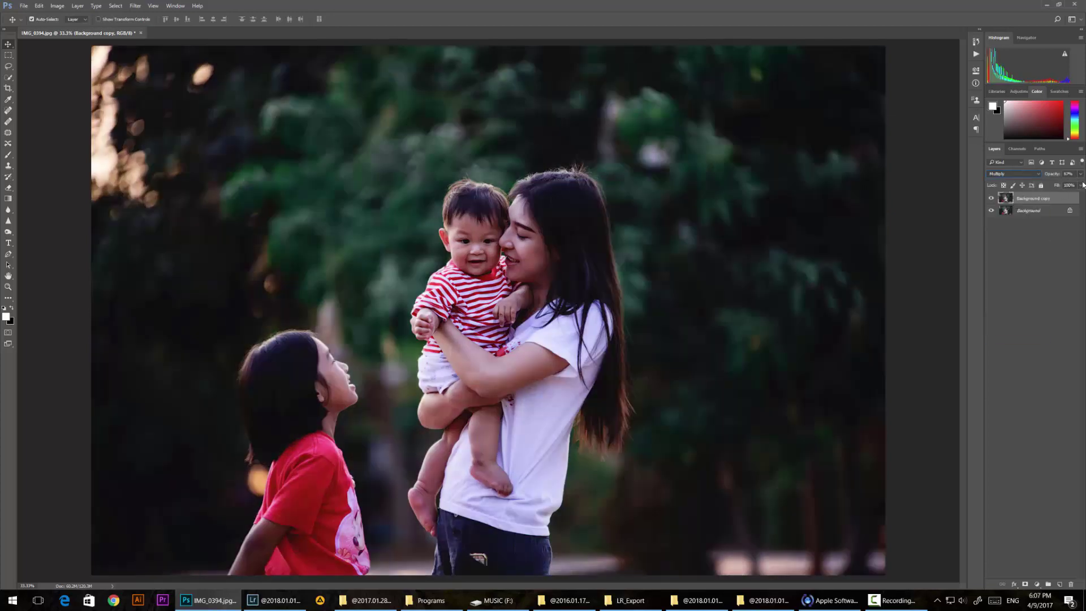
left_click_drag(1060, 187, 1049, 185)
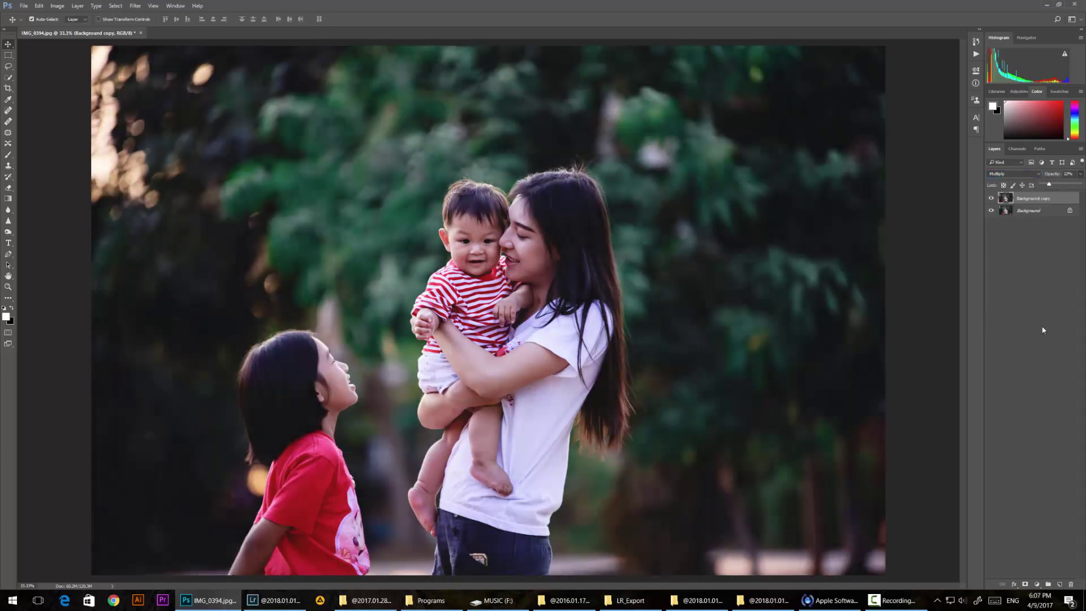
Add a layer mask to the Background copy and invert it to black.
left_click(1025, 584)
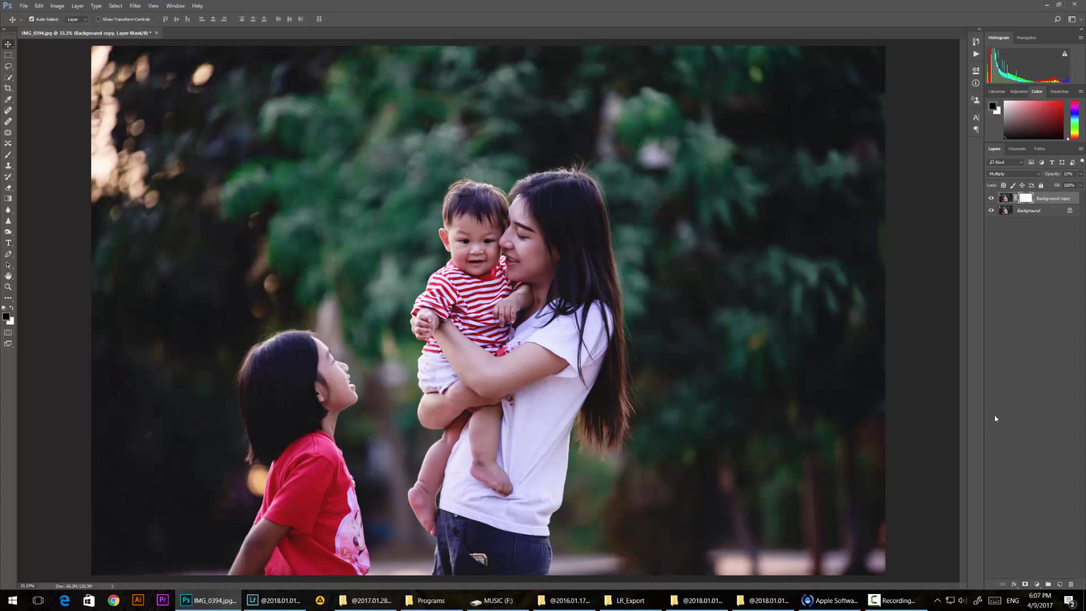
key("ctrl+i")
Paint white on the mask over the woman and baby with a large soft brush, and merge the copy into the Background.
key("b")
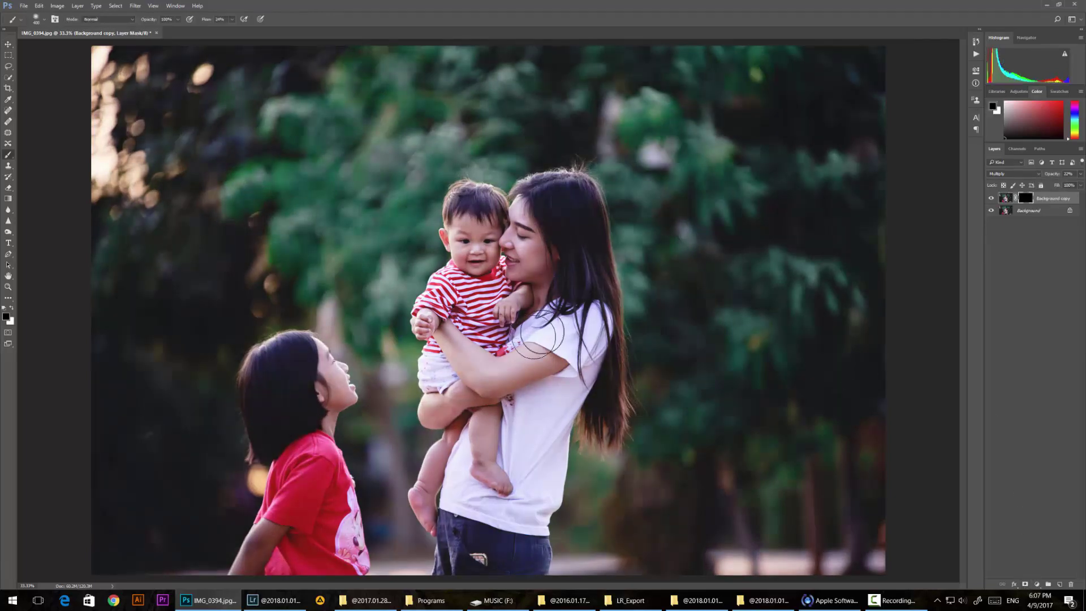
key("x")
key("bracketright")
key("bracketright")
key("bracketright")
key("bracketright")
key("bracketright")
key("bracketright")
key("bracketright")
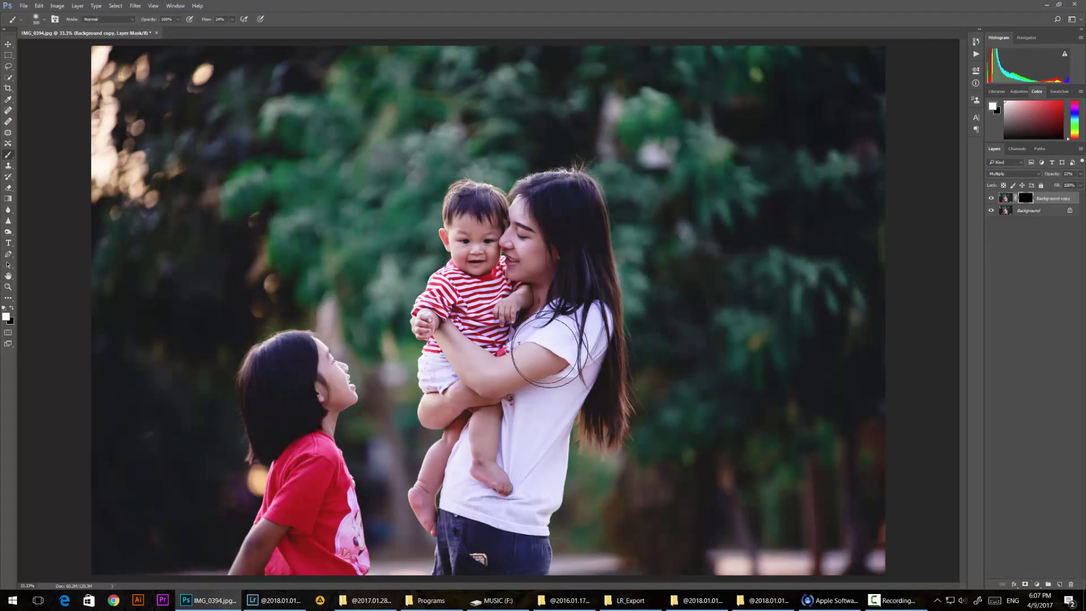
mouse_move(543, 362)
left_mouse_down()
mouse_move(450, 390)
mouse_move(473, 460)
left_mouse_up()
key("bracketleft")
key("bracketleft")
key("bracketleft")
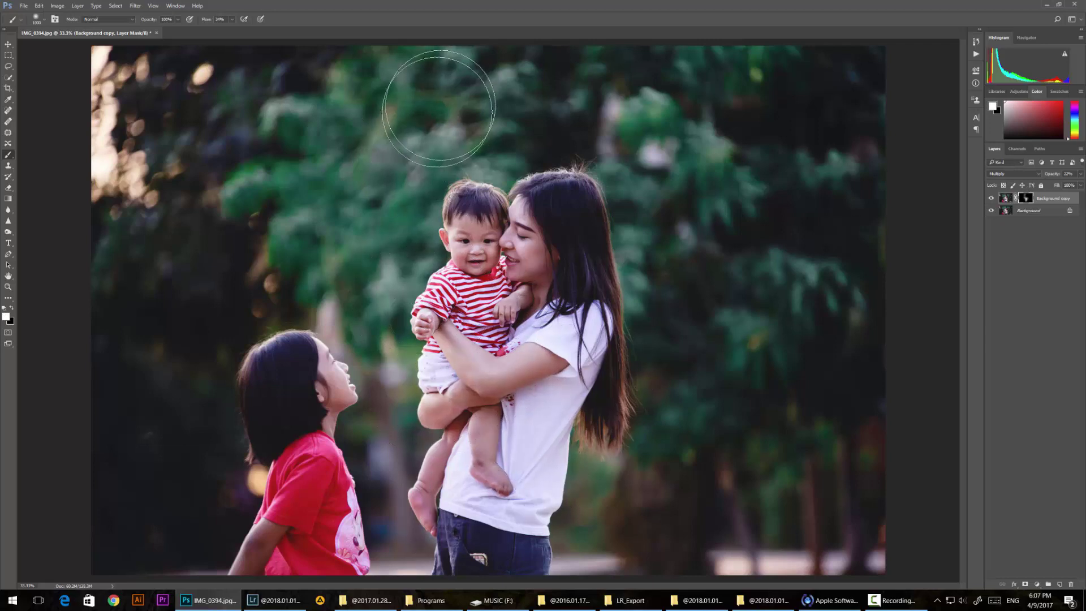
key("bracketleft")
key("bracketleft")
key("bracketleft")
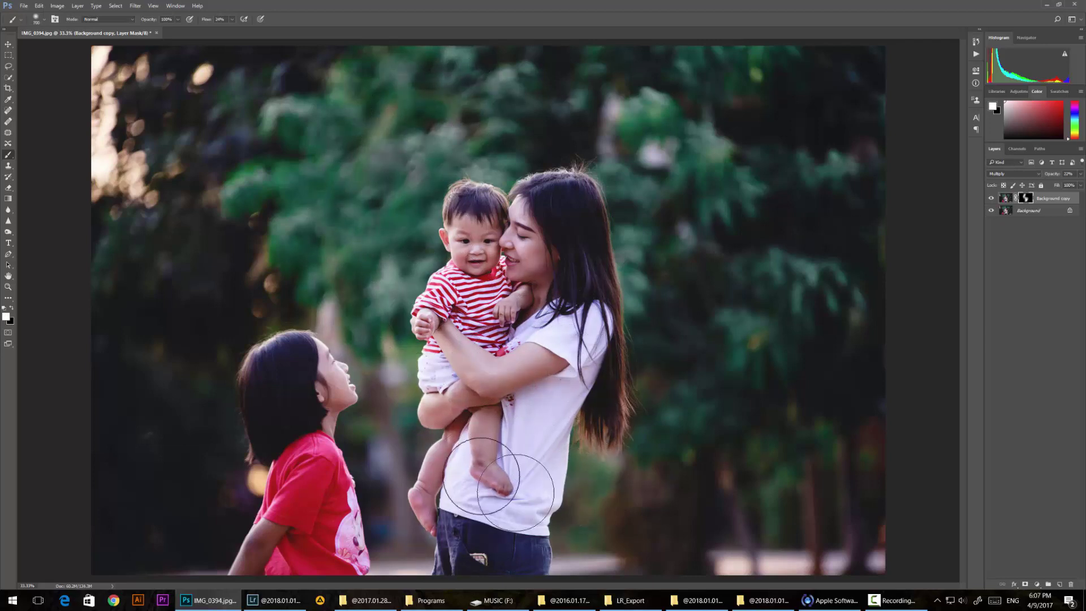
key("bracketright")
key("bracketright")
key("bracketright")
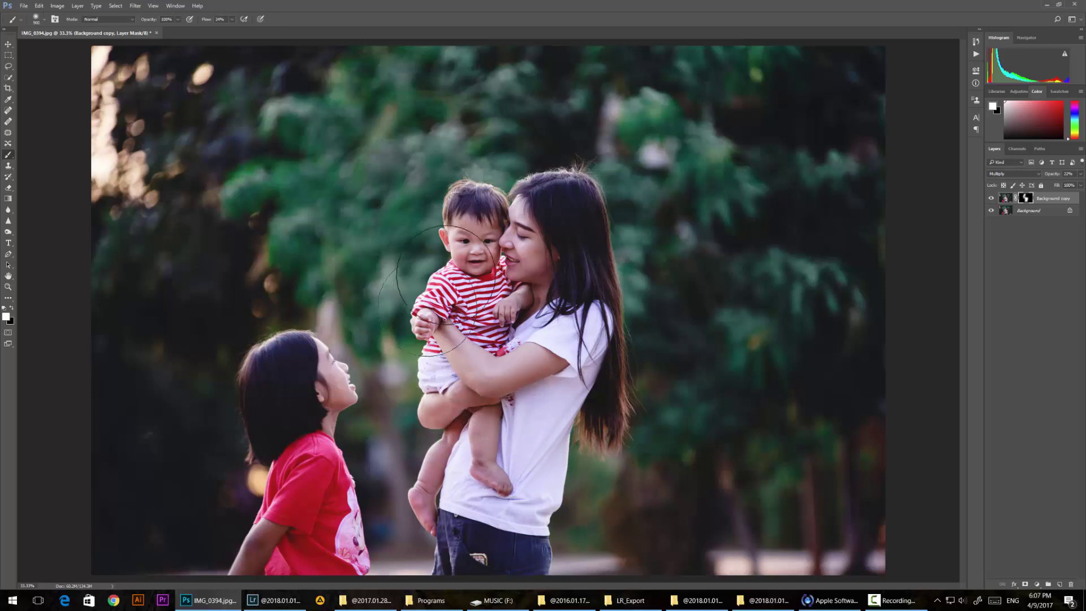
key("bracketleft")
key("bracketleft")
key("Delete")
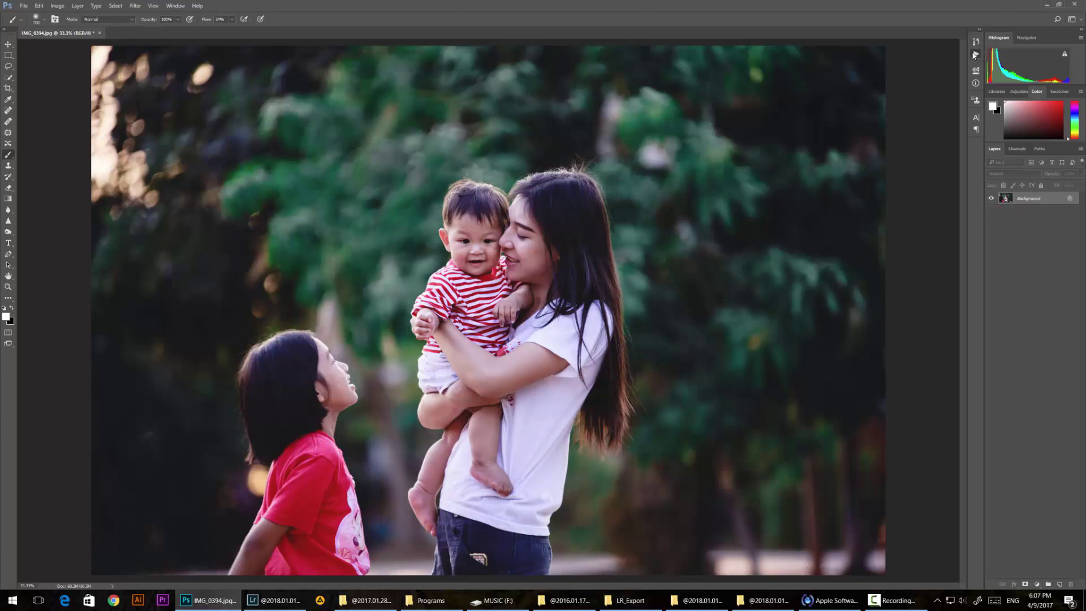
Run the FBResize_01 action from the Chain Action set on the photo and enlarge the view of the resized image.
left_click(976, 54)
left_click_drag(924, 151, 924, 283)
left_click(926, 194)
left_click(933, 169)
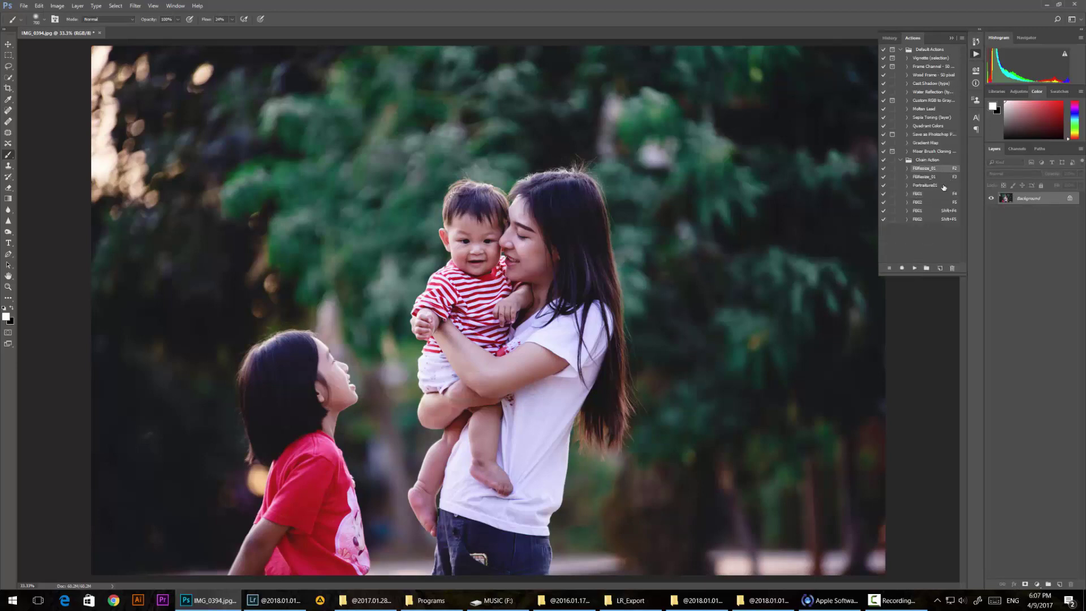
left_click(915, 267)
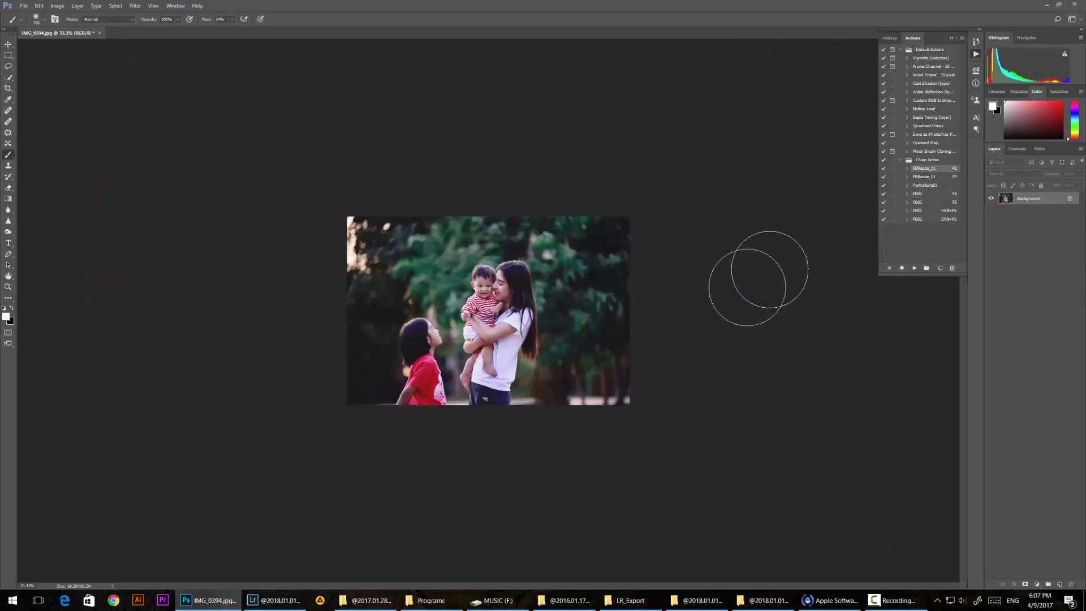
key("ctrl+0")
key("ctrl+minus")
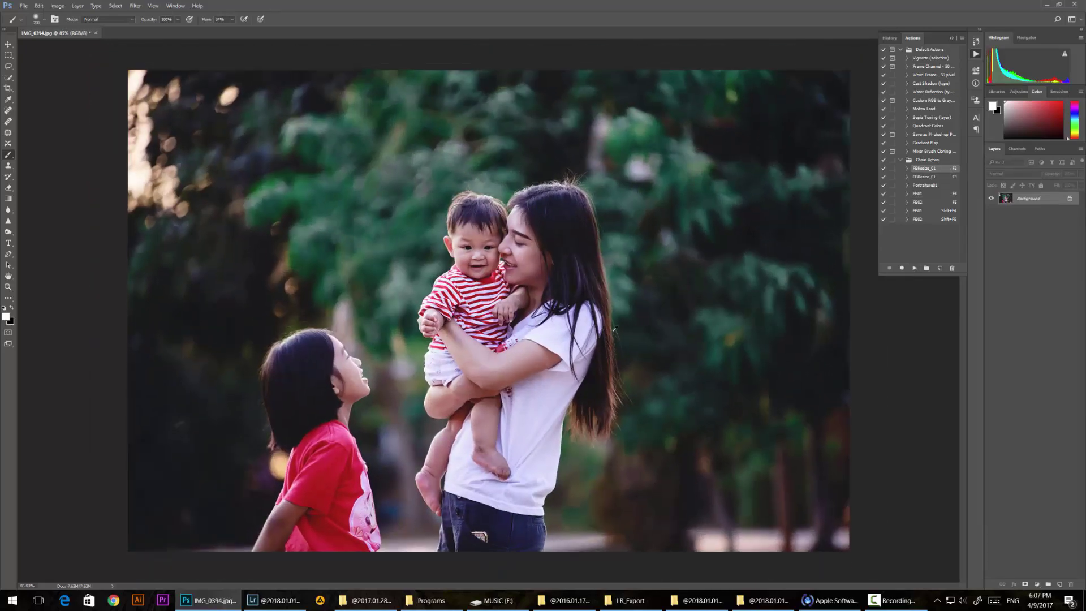